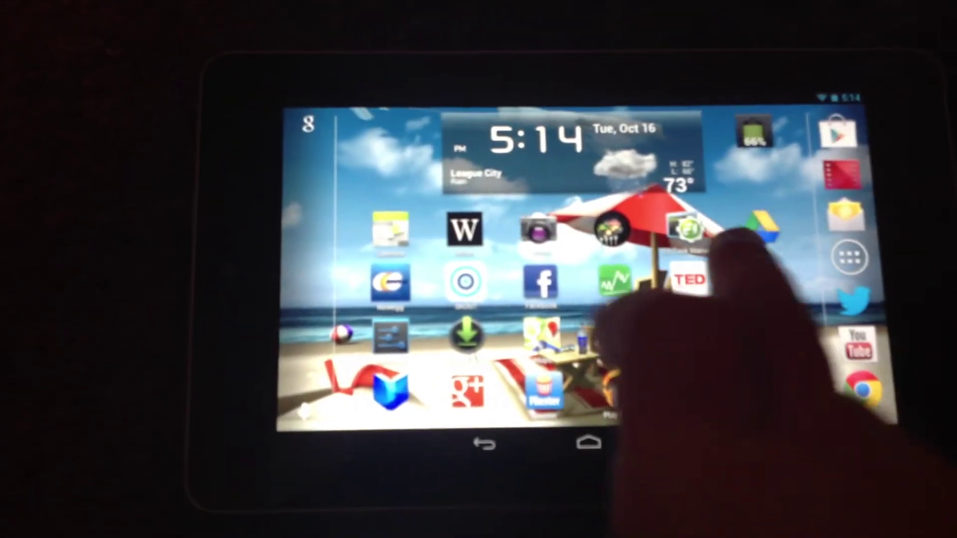
pyautogui.moveTo(725, 299); pyautogui.dragTo(464, 359)
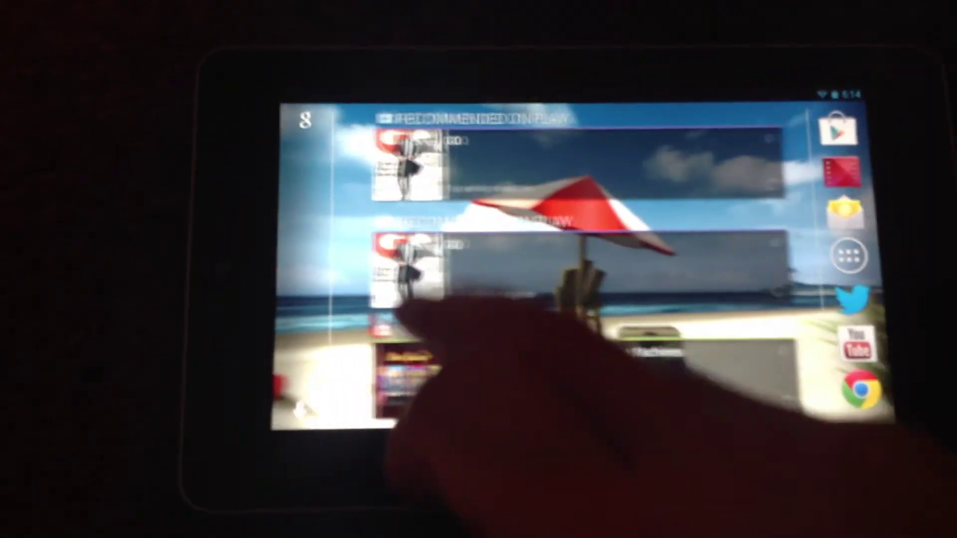
pyautogui.moveTo(493, 314); pyautogui.dragTo(374, 322)
pyautogui.moveTo(553, 314); pyautogui.dragTo(389, 321)
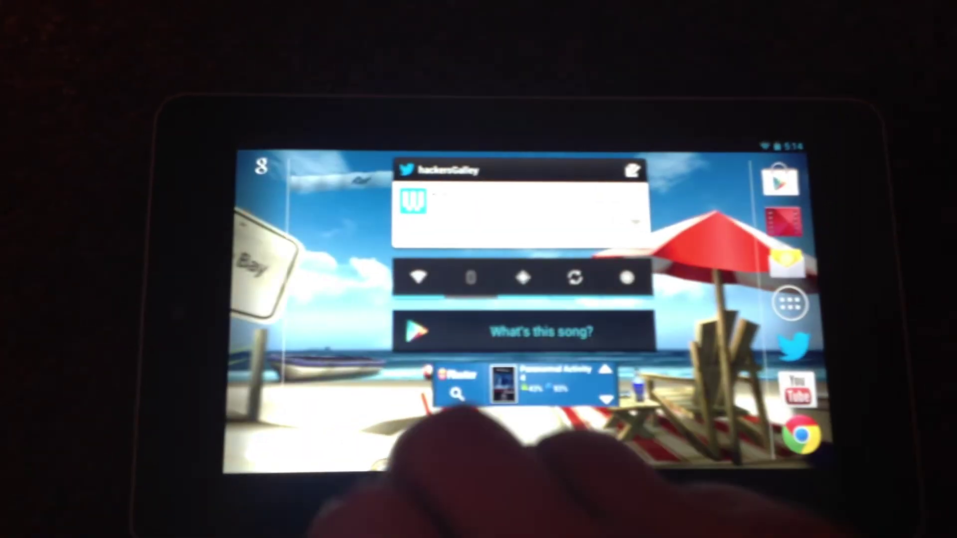
pyautogui.moveTo(621, 299); pyautogui.dragTo(419, 315)
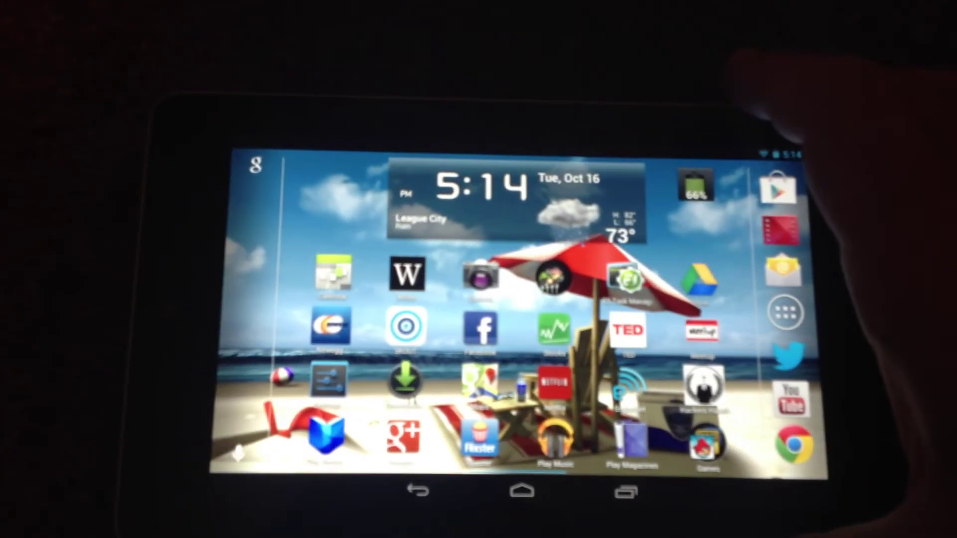